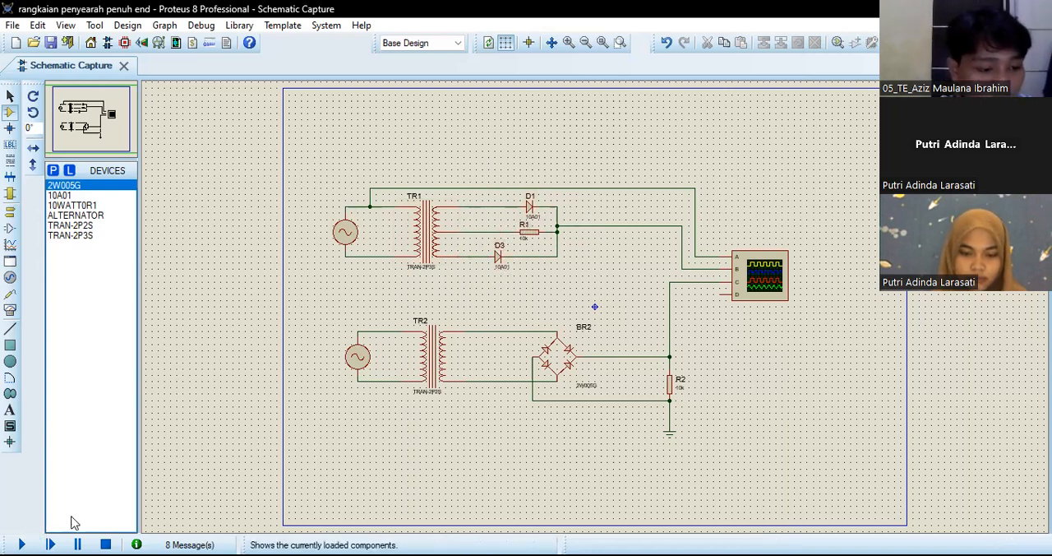
Step: Cut the oscilloscope together with its wires from the schematic
{"action": "left_click_drag", "start_coordinate": [800, 317], "coordinate": [669, 169]}
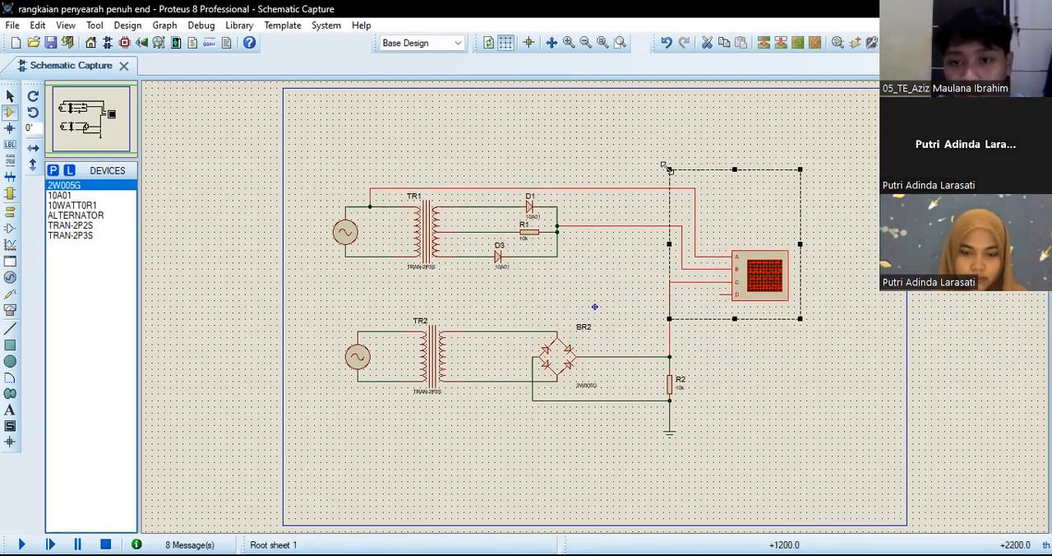
{"action": "right_click", "coordinate": [748, 181]}
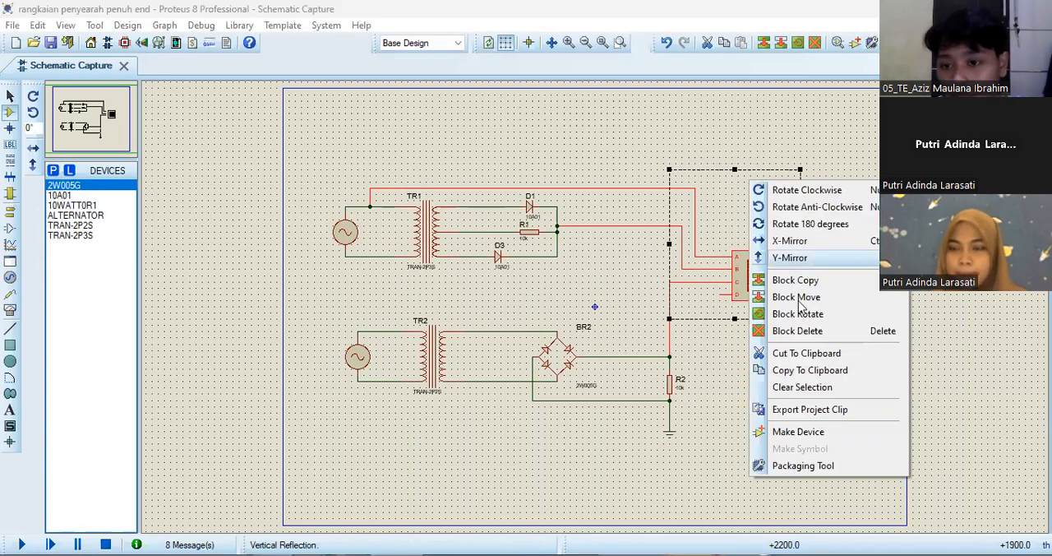
{"action": "left_click", "coordinate": [784, 355]}
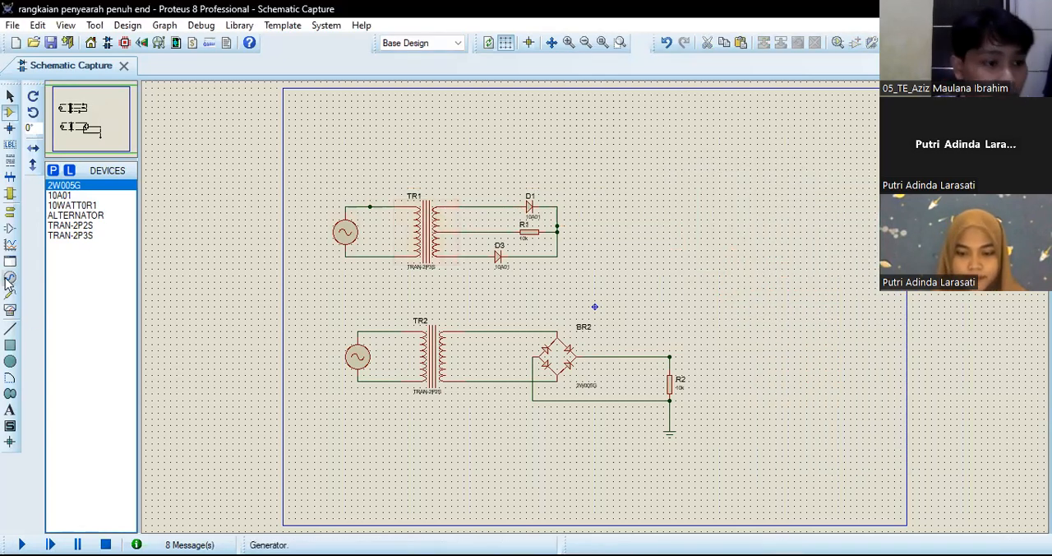
Step: Place an oscilloscope beside the TR1 circuit and wire channel A to TR1's upper primary wire and channel B to the D1/R1 output
{"action": "left_click", "coordinate": [10, 310]}
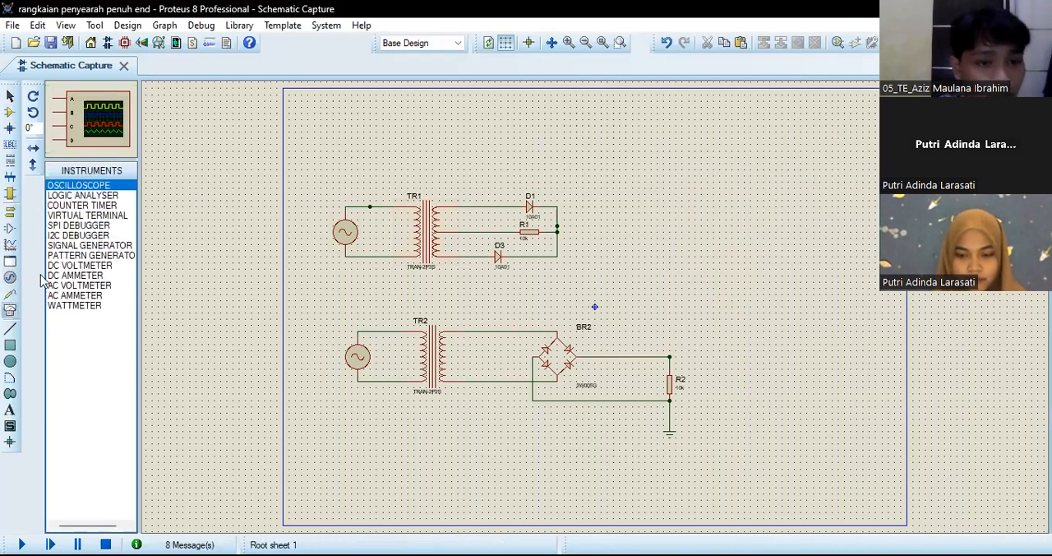
{"action": "left_click", "coordinate": [689, 230]}
{"action": "left_click", "coordinate": [688, 229]}
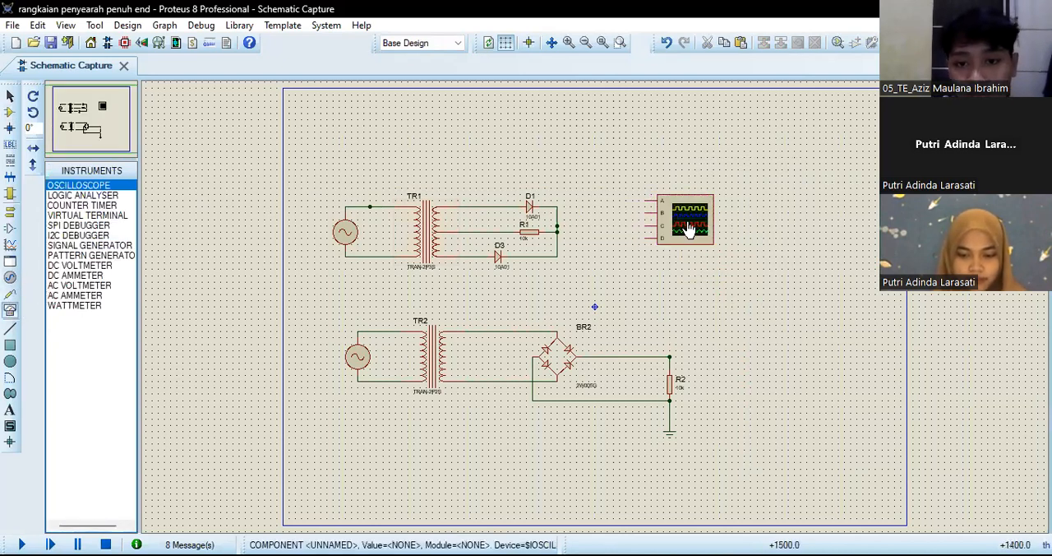
{"action": "left_click", "coordinate": [649, 200]}
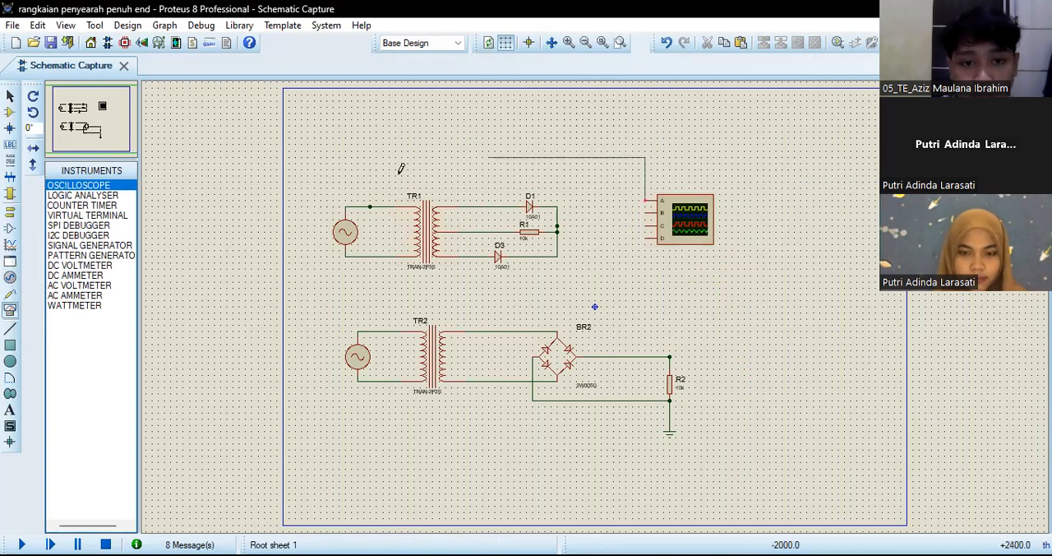
{"action": "left_click", "coordinate": [370, 204]}
{"action": "left_click", "coordinate": [566, 220]}
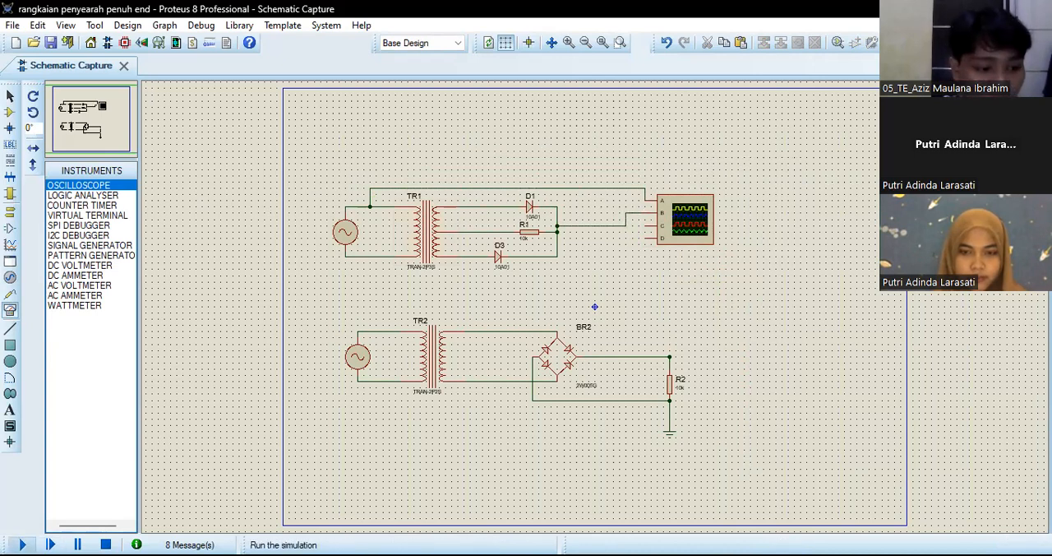
Step: Run and stop the simulation, and cut the oscilloscope with its wires from the TR1 circuit
{"action": "left_click", "coordinate": [21, 545]}
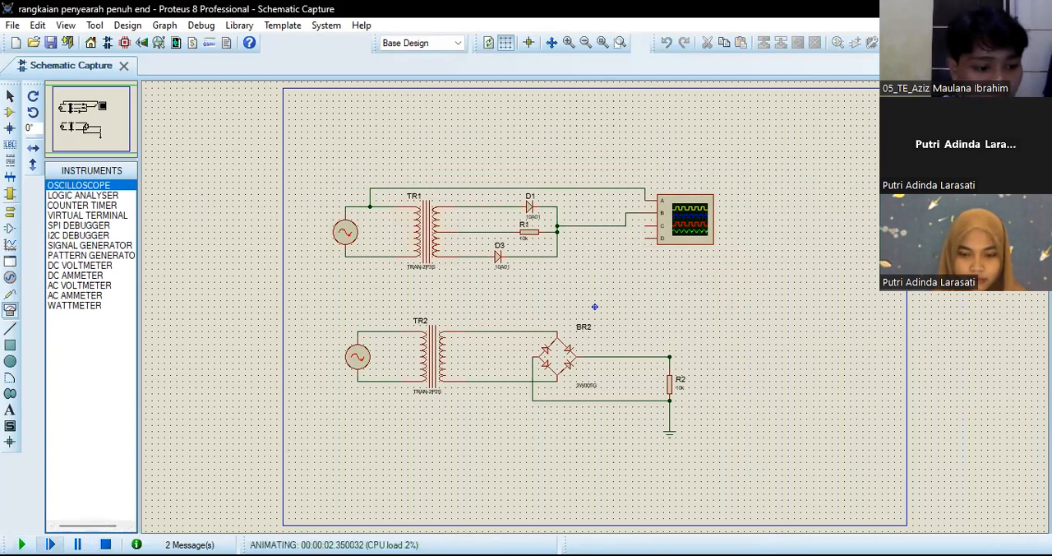
{"action": "left_click", "coordinate": [105, 544]}
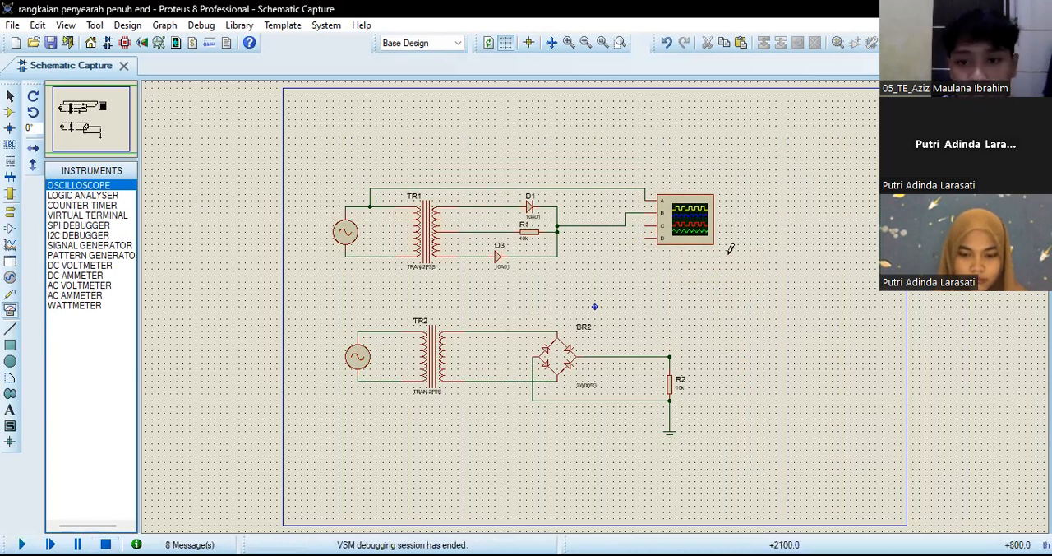
{"action": "left_click", "coordinate": [638, 186]}
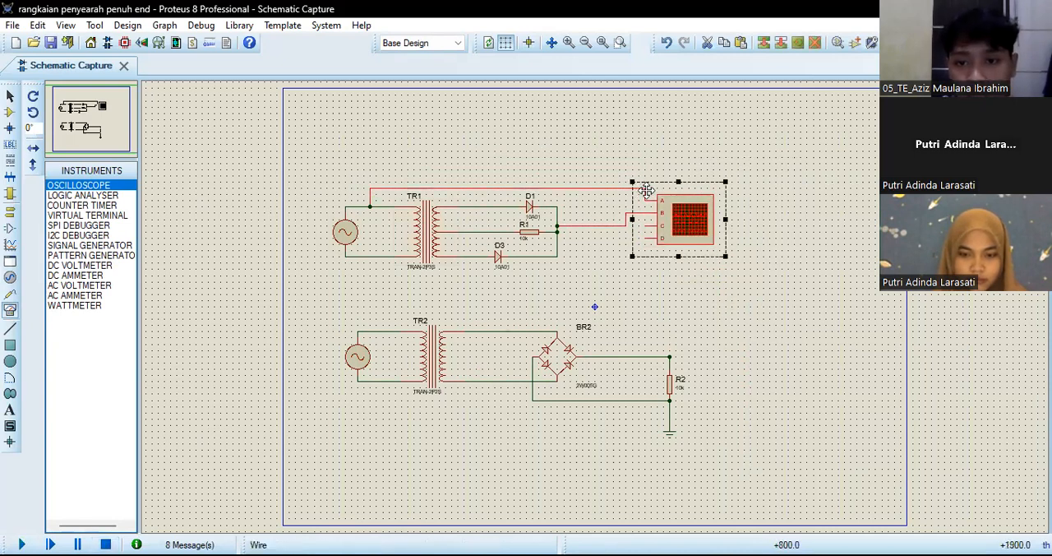
{"action": "right_click", "coordinate": [657, 183]}
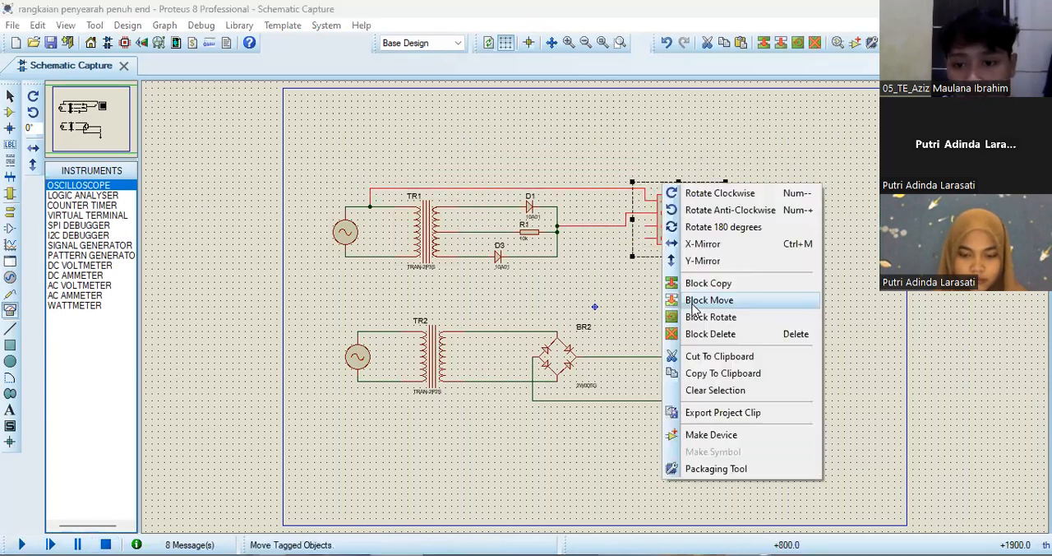
{"action": "left_click", "coordinate": [695, 355]}
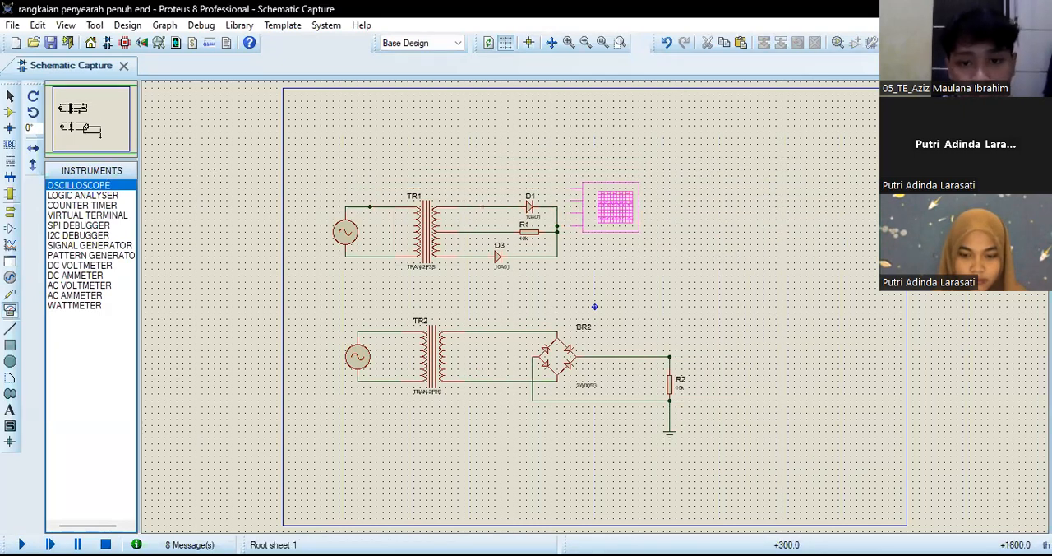
Step: Place an oscilloscope close to D1, with channel A wired to TR1's upper primary wire and channel B to the diode output
{"action": "left_click", "coordinate": [611, 203]}
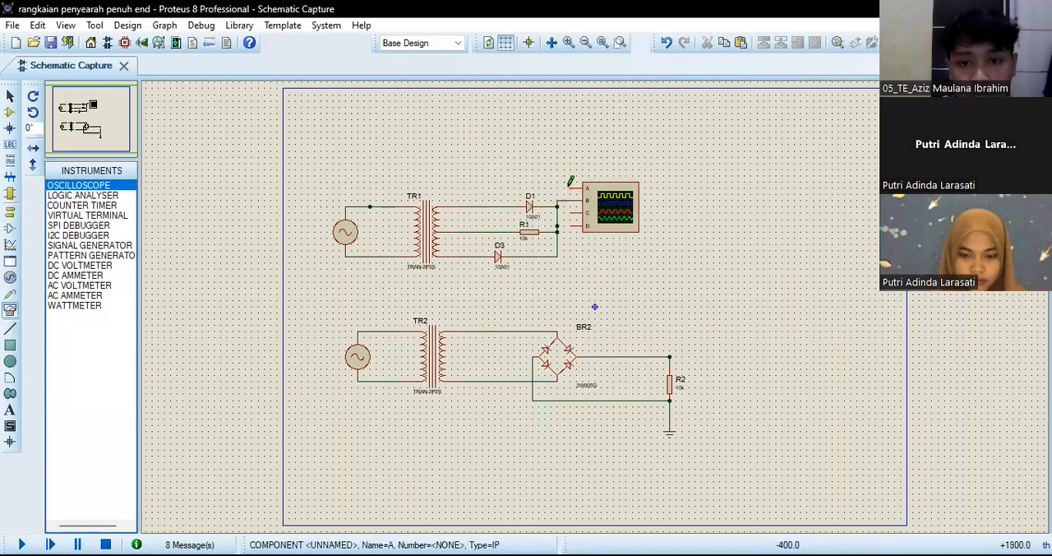
{"action": "left_click", "coordinate": [571, 185]}
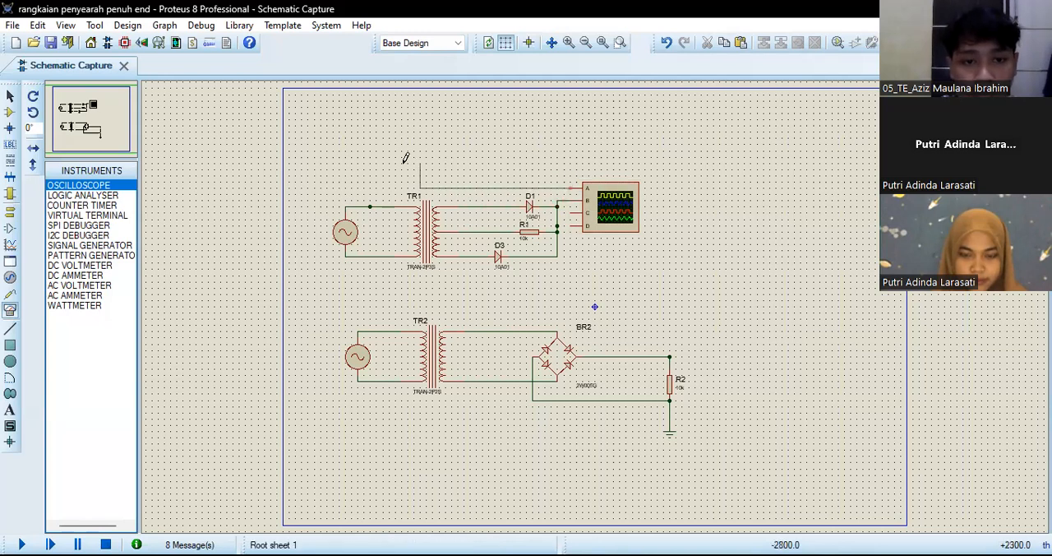
{"action": "left_click", "coordinate": [358, 205]}
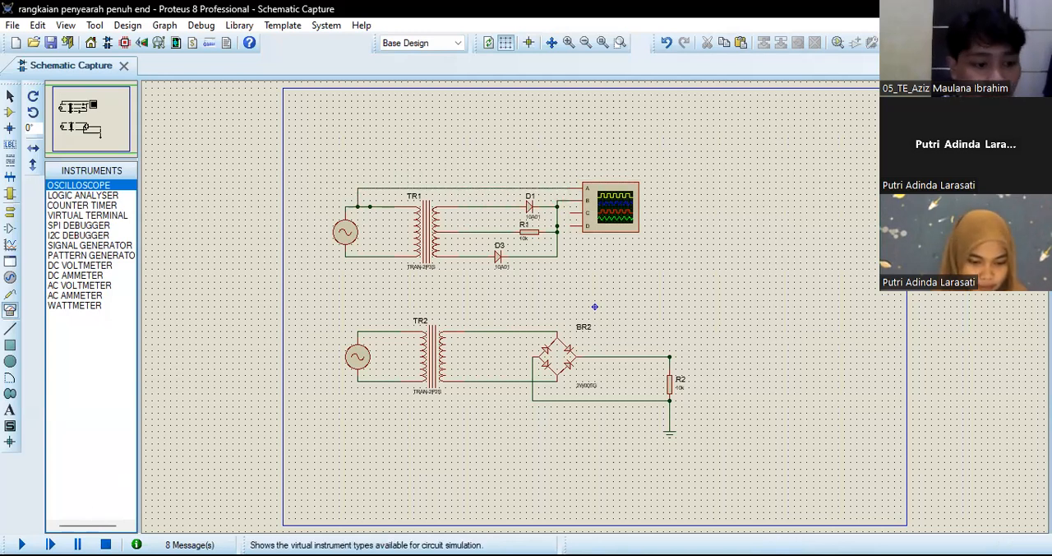
Step: Run the simulation and set the oscilloscope's horizontal time base to 0.2, leaving channel A at 5 V per division
{"action": "left_click", "coordinate": [21, 542]}
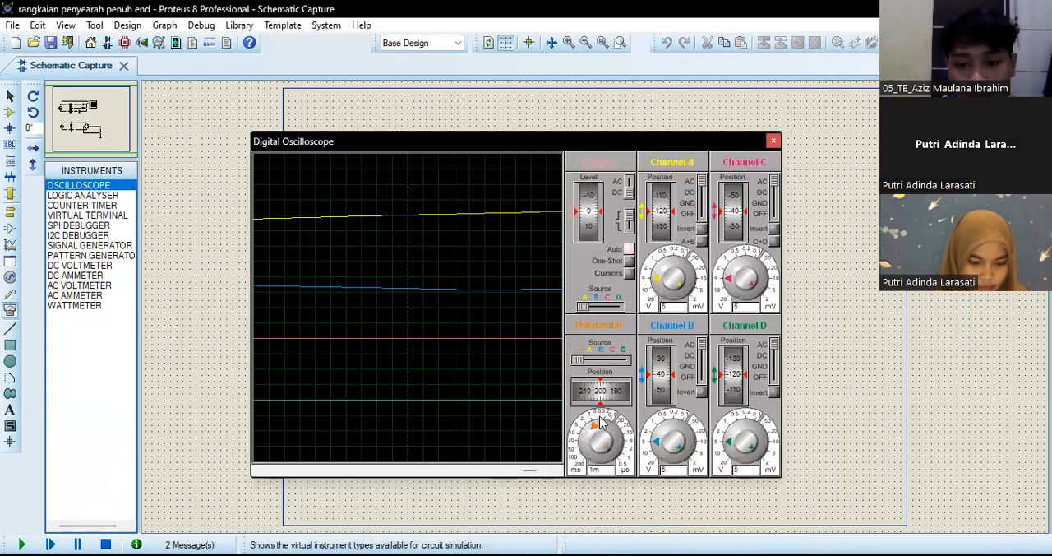
{"action": "left_click", "coordinate": [598, 434]}
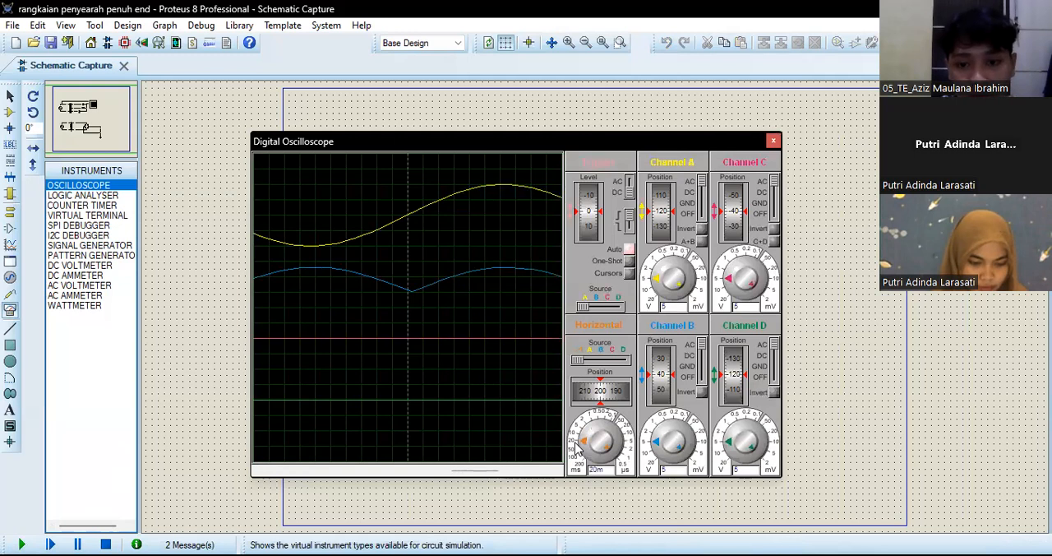
{"action": "left_click", "coordinate": [666, 281]}
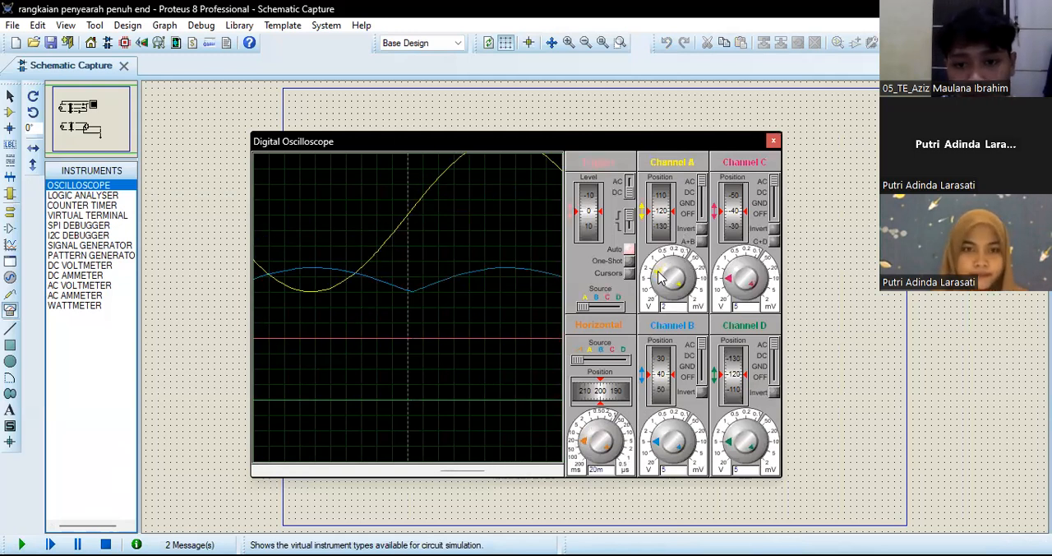
{"action": "left_click", "coordinate": [657, 280]}
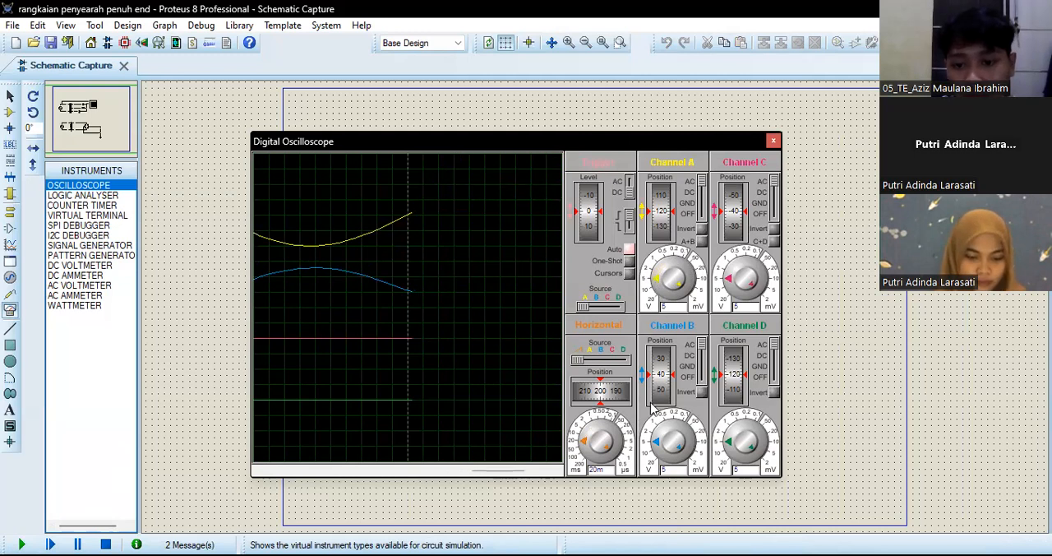
{"action": "left_click", "coordinate": [589, 446]}
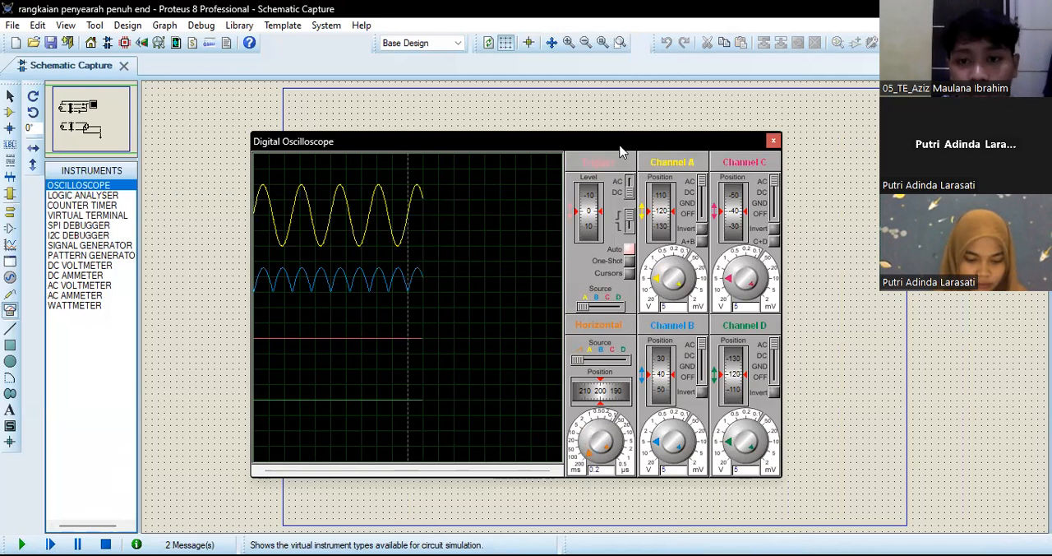
Step: Move the oscilloscope window off the circuit, set channel B to 10 V per division, and stop the simulation
{"action": "left_click_drag", "start_coordinate": [756, 138], "coordinate": [893, 125]}
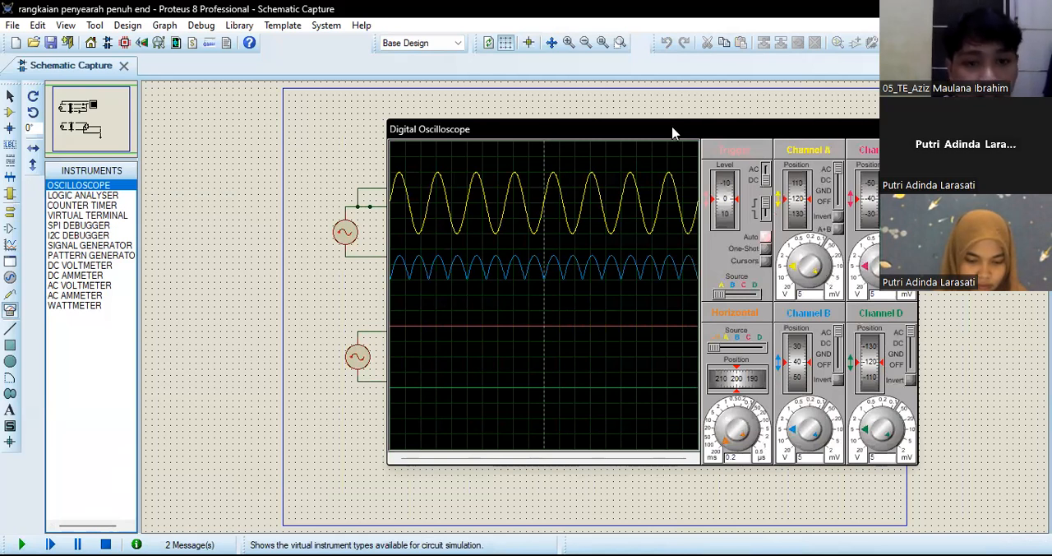
{"action": "left_click_drag", "start_coordinate": [672, 132], "coordinate": [707, 114]}
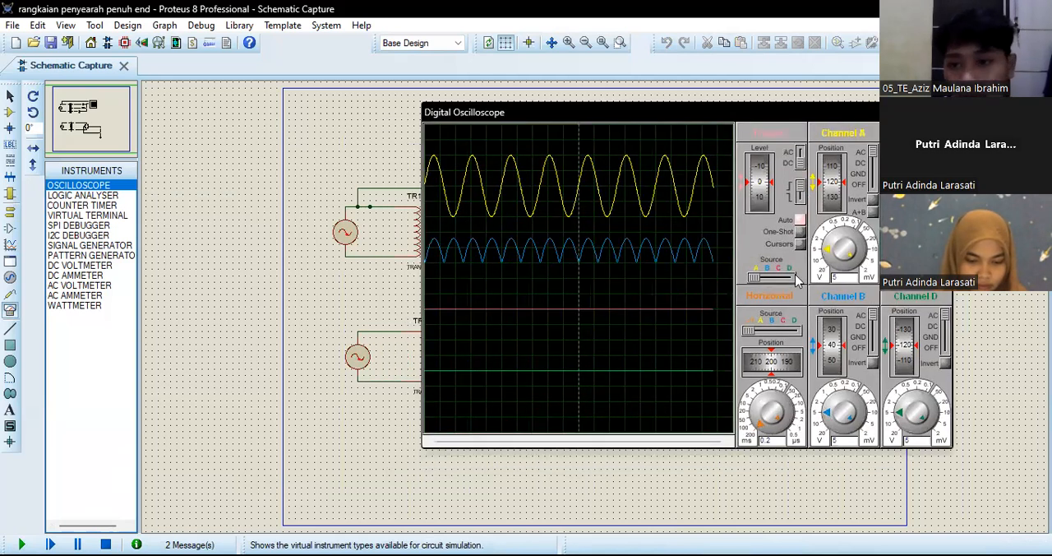
{"action": "left_click", "coordinate": [835, 413]}
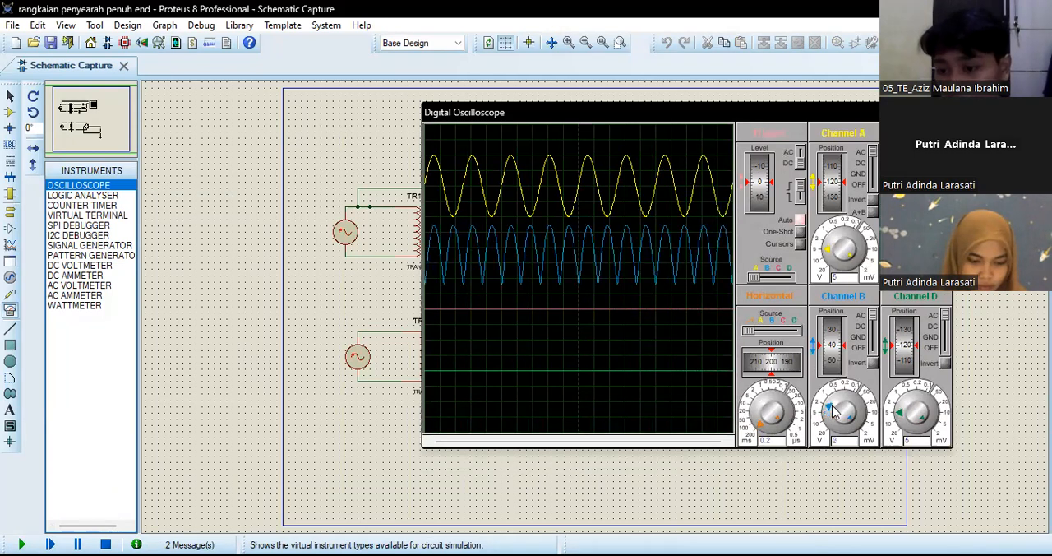
{"action": "left_click_drag", "start_coordinate": [832, 406], "coordinate": [826, 418]}
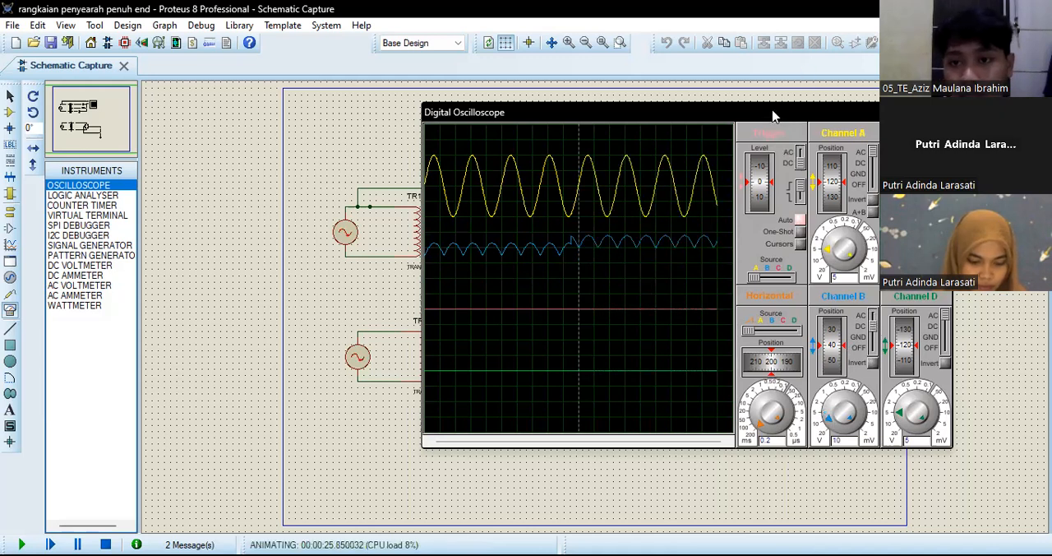
{"action": "left_click_drag", "start_coordinate": [777, 116], "coordinate": [807, 115]}
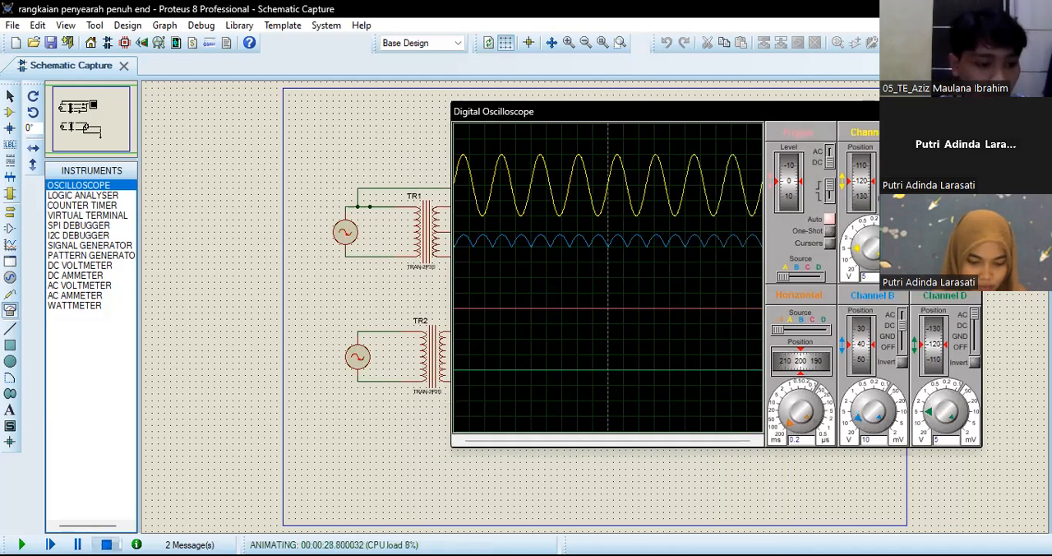
{"action": "left_click", "coordinate": [106, 544]}
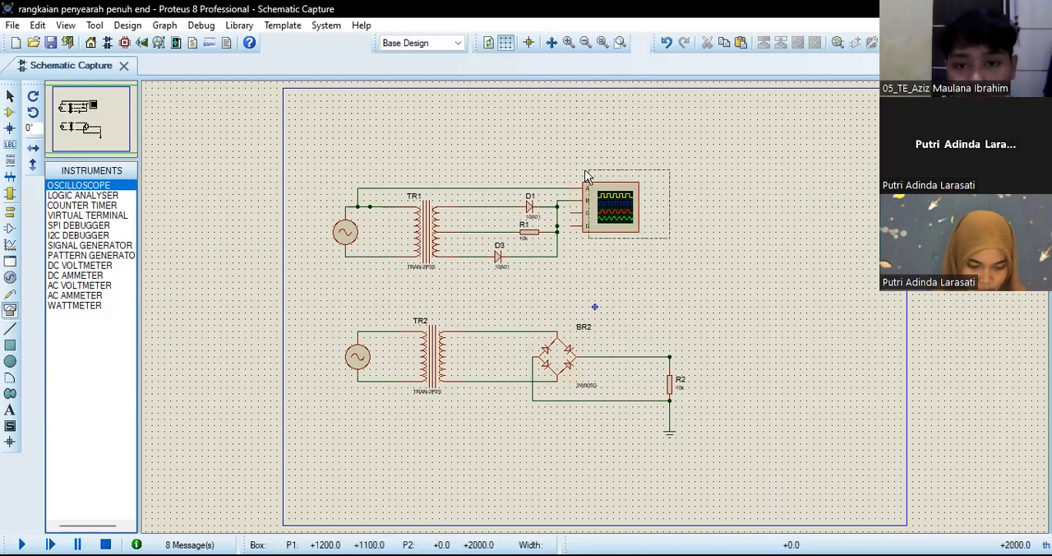
Step: Cut the oscilloscope beside D1 from the schematic
{"action": "left_click", "coordinate": [598, 211]}
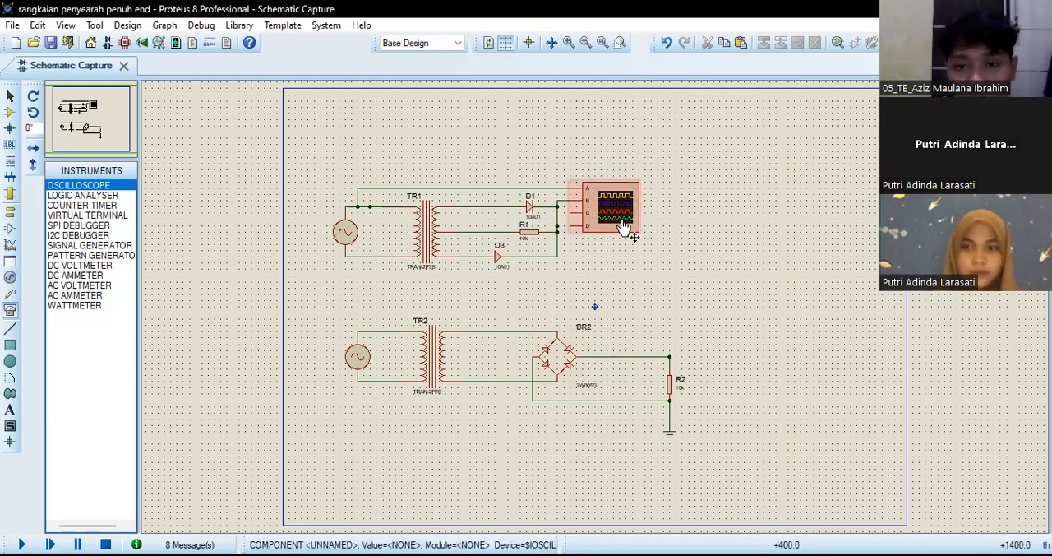
{"action": "right_click", "coordinate": [634, 215]}
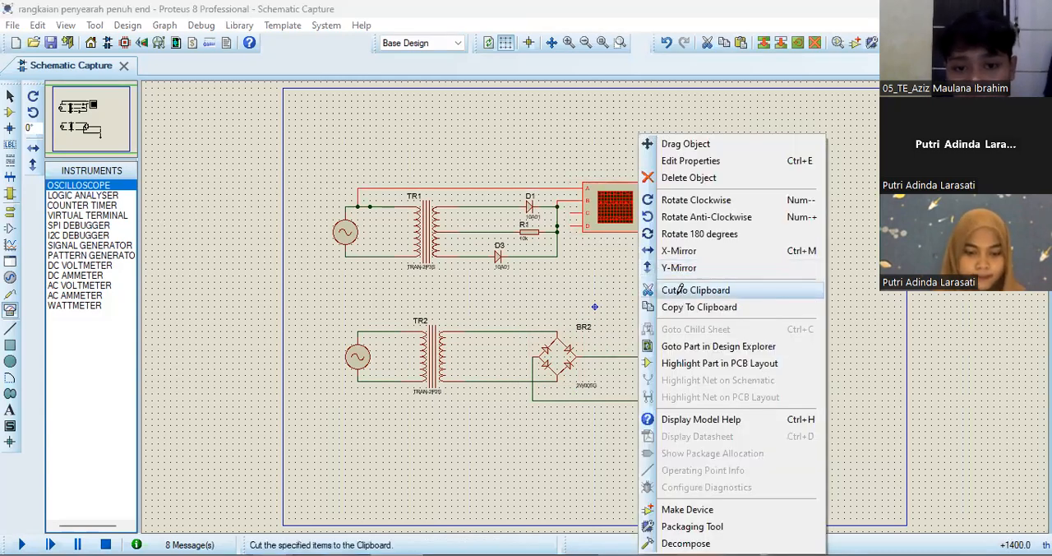
{"action": "left_click", "coordinate": [679, 292]}
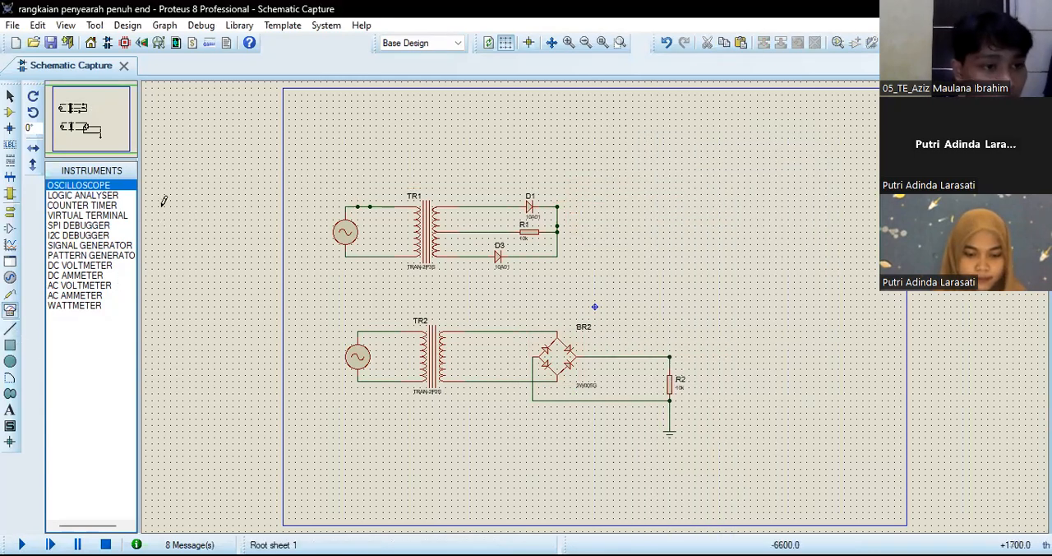
Step: Place an oscilloscope above R2 and wire channel A to TR2's upper primary wire and channel B to the BR2 bridge output
{"action": "left_click", "coordinate": [737, 312]}
{"action": "left_click", "coordinate": [730, 307]}
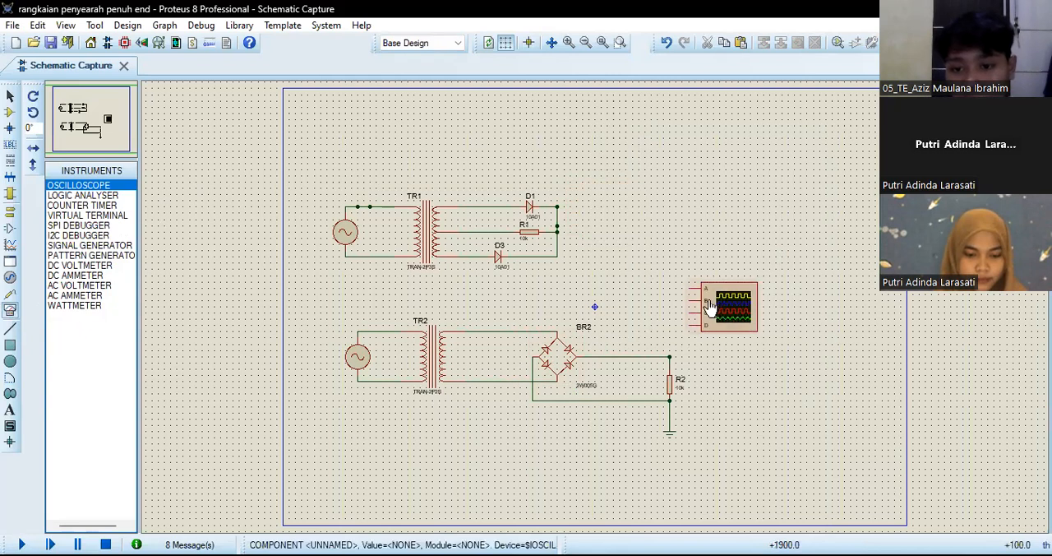
{"action": "left_click", "coordinate": [691, 287]}
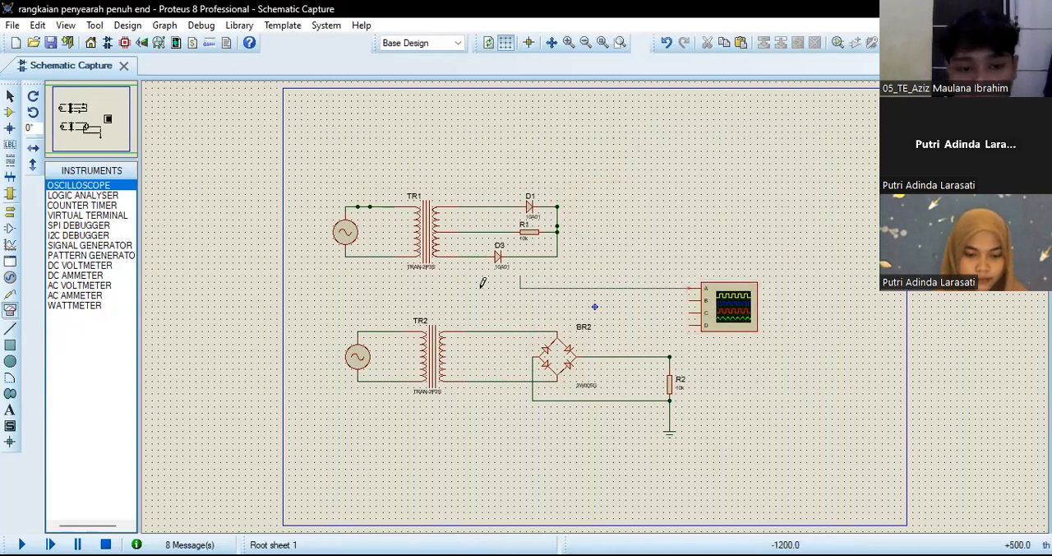
{"action": "left_click", "coordinate": [389, 331]}
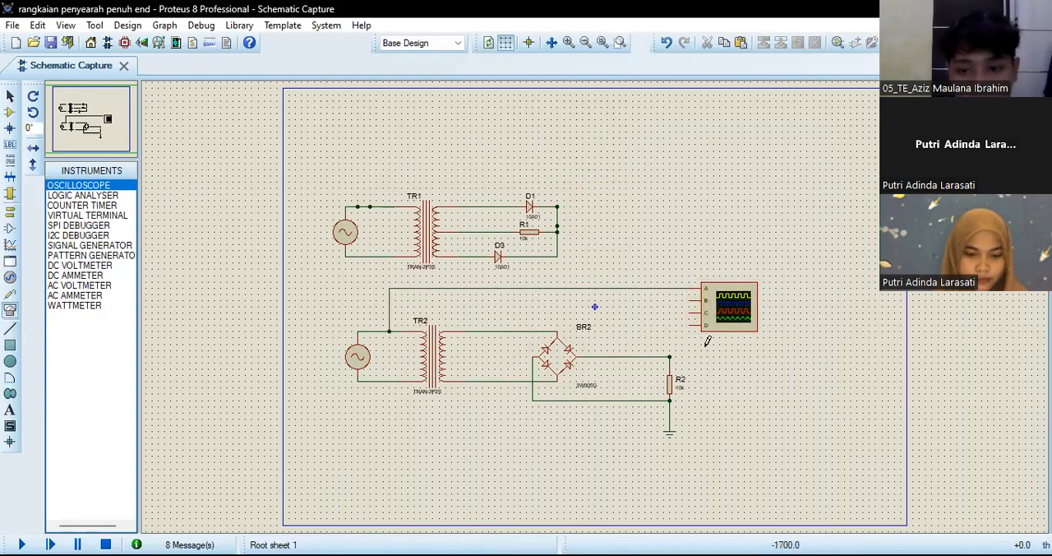
{"action": "left_click", "coordinate": [689, 300]}
{"action": "left_click", "coordinate": [632, 355]}
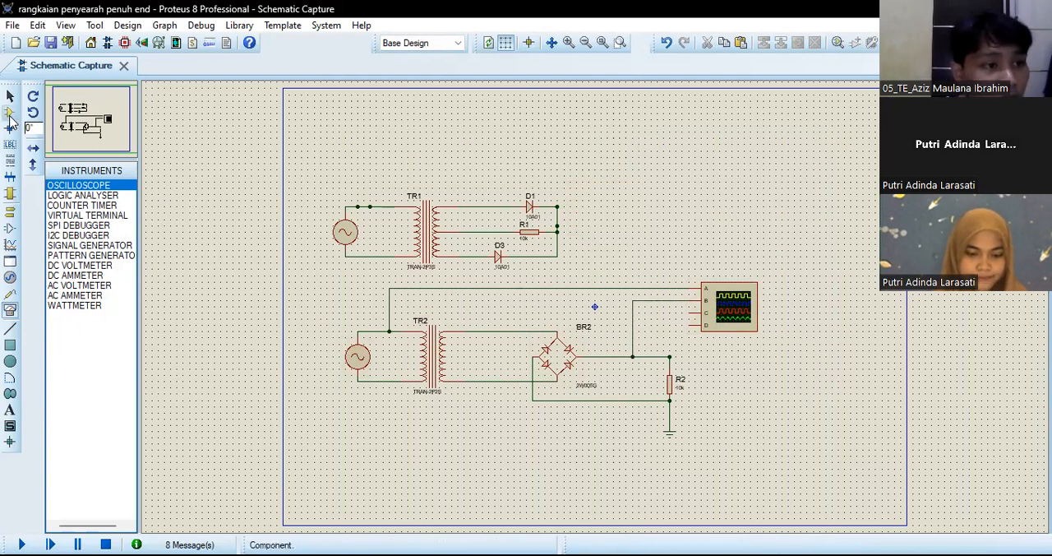
Step: Run the simulation of the bridge circuit and set the oscilloscope's horizontal time base to 0.1
{"action": "left_click", "coordinate": [10, 112]}
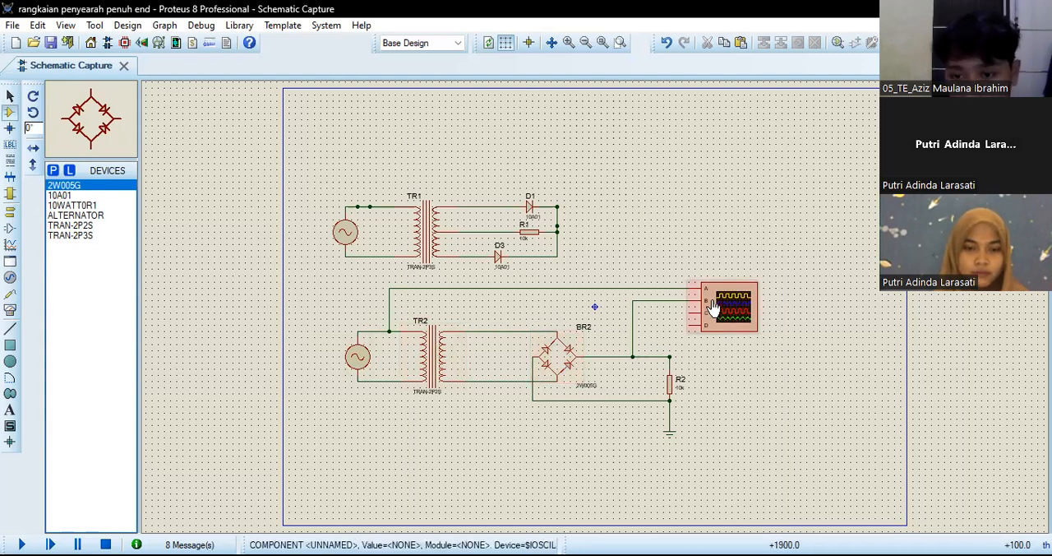
{"action": "left_click", "coordinate": [22, 544]}
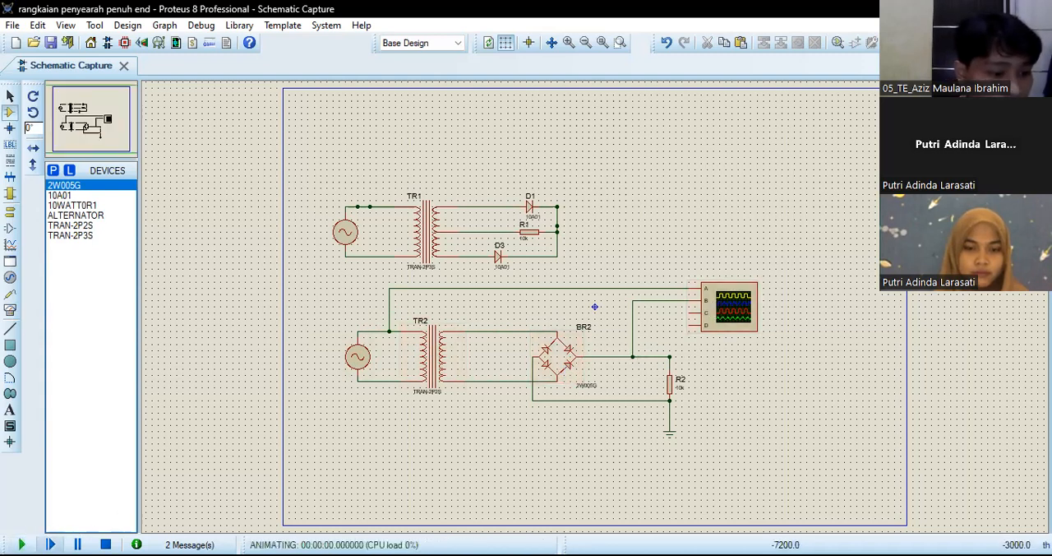
{"action": "left_click_drag", "start_coordinate": [610, 218], "coordinate": [712, 162]}
{"action": "left_click_drag", "start_coordinate": [607, 445], "coordinate": [596, 472]}
{"action": "left_click_drag", "start_coordinate": [672, 298], "coordinate": [672, 304]}
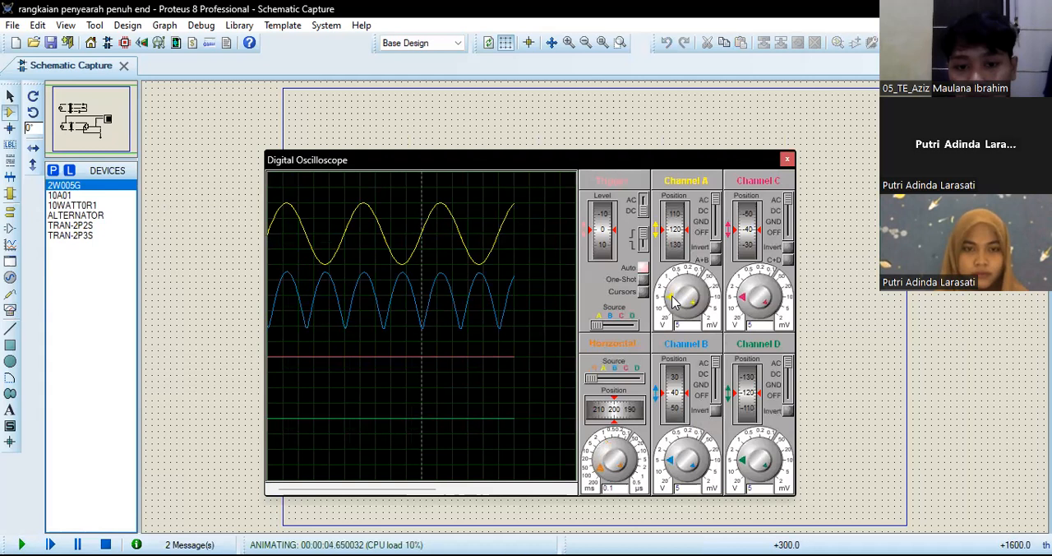
Step: Switch oscilloscope channel B to DC coupling with its vertical position at -10, and stop the simulation
{"action": "left_click", "coordinate": [715, 372]}
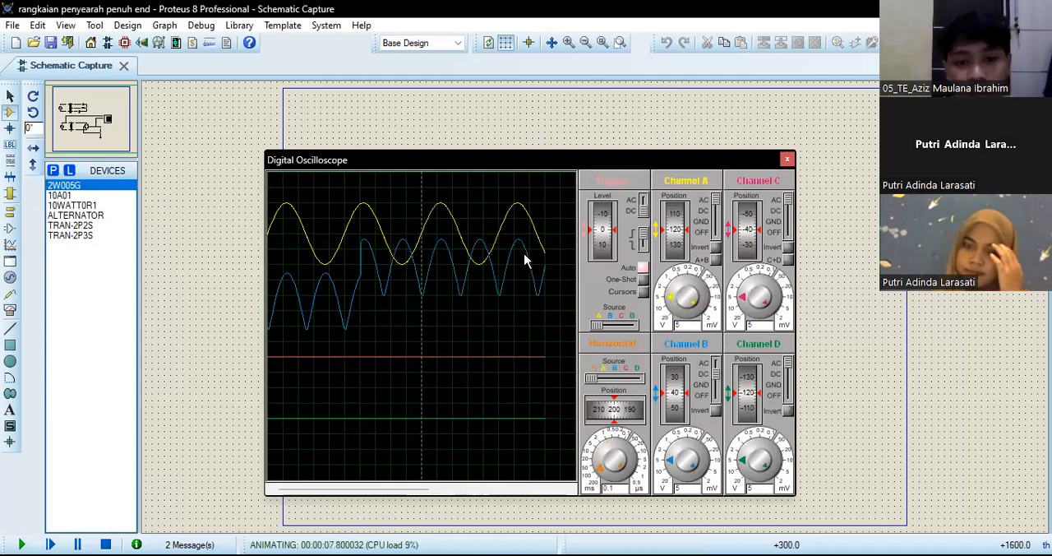
{"action": "left_click_drag", "start_coordinate": [680, 390], "coordinate": [679, 408]}
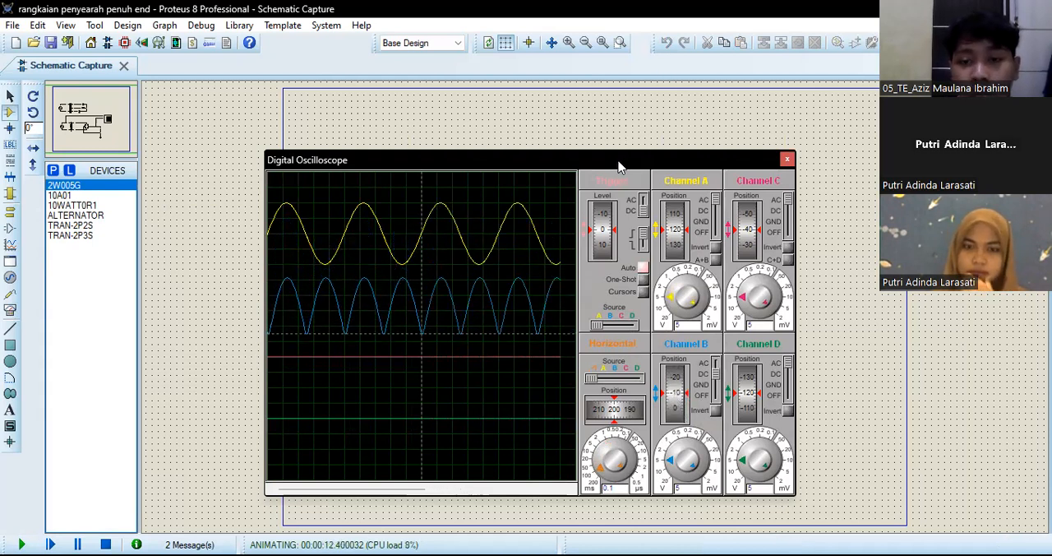
{"action": "left_click_drag", "start_coordinate": [840, 133], "coordinate": [840, 133]}
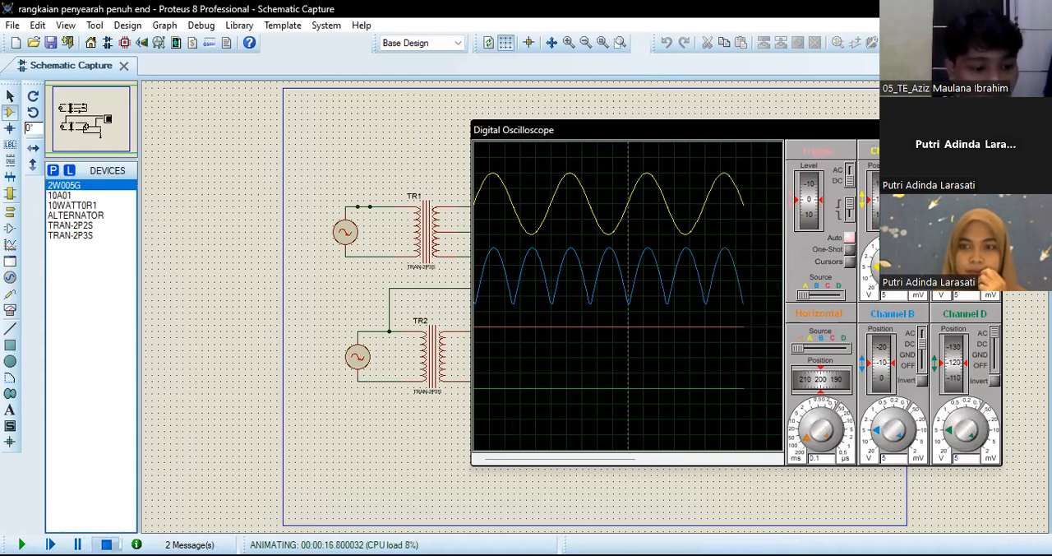
{"action": "left_click", "coordinate": [106, 545]}
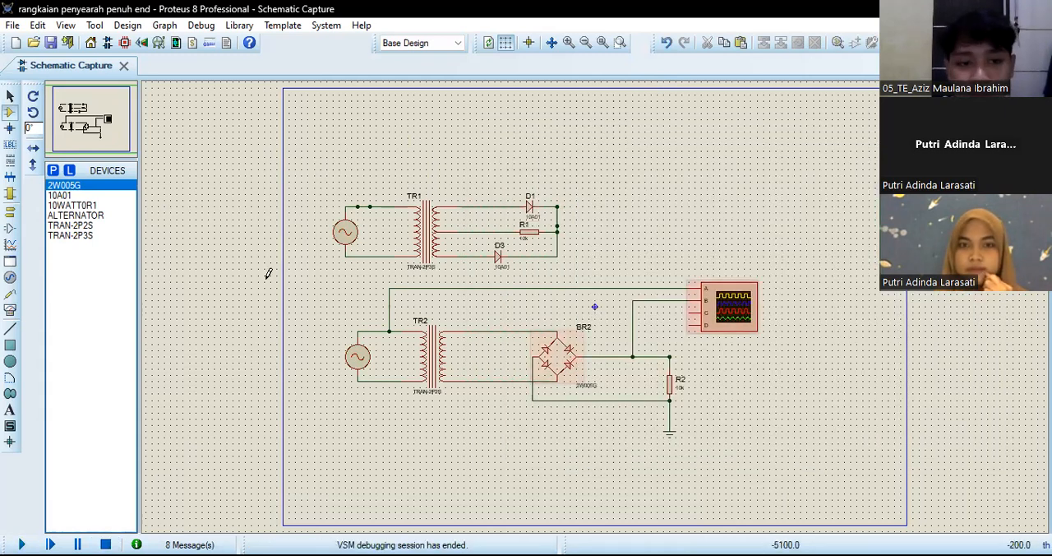